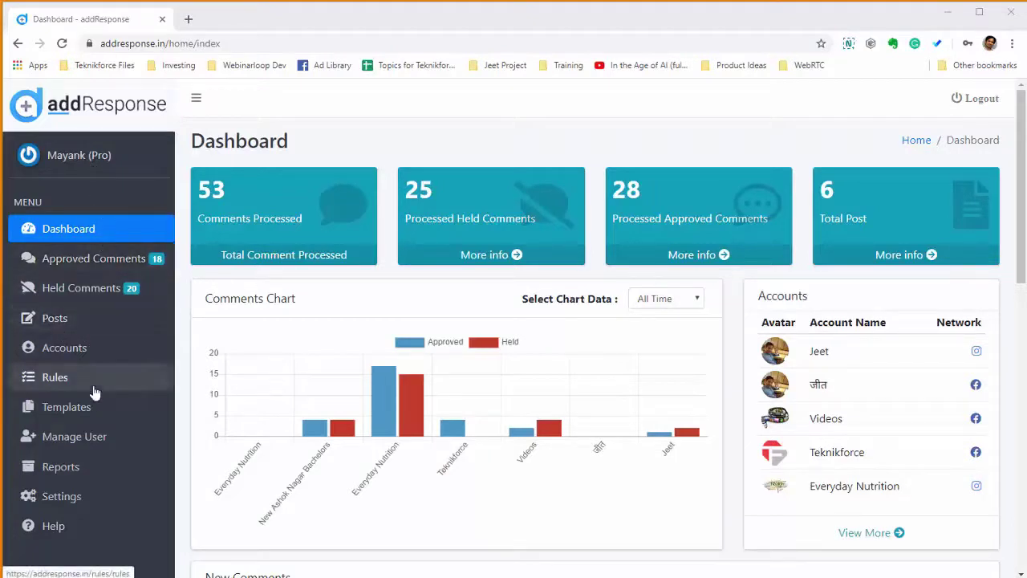
- Open the social accounts page and look through the connected Facebook and Instagram accounts
left_click(109, 346)
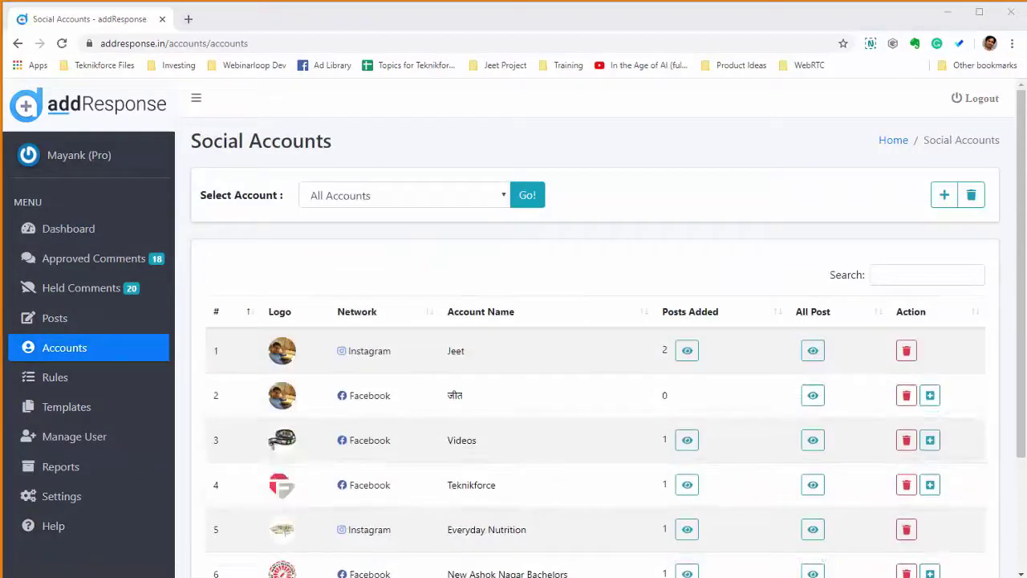
scroll(435, 448, "down", 2)
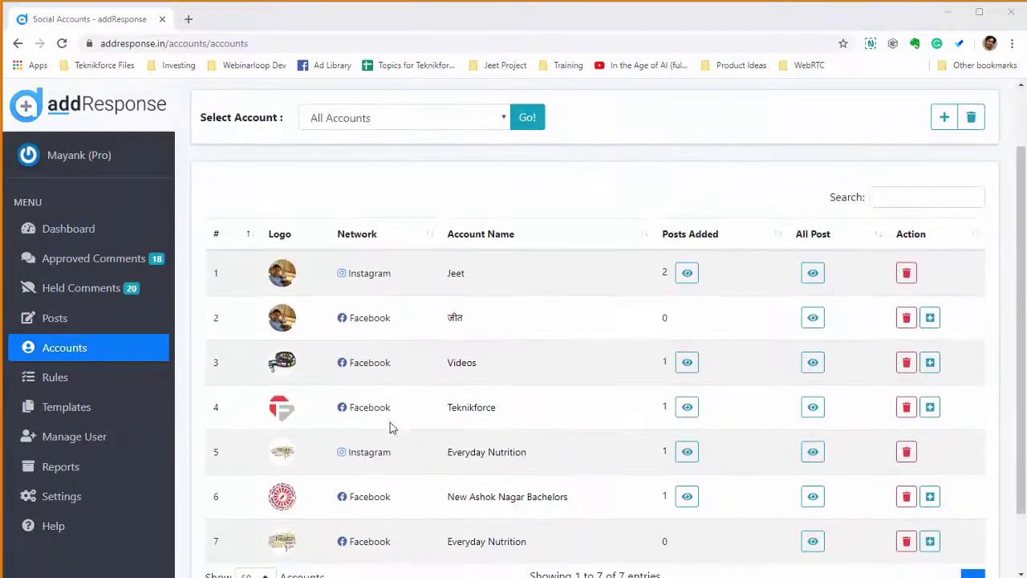
scroll(367, 477, "down", 1)
scroll(367, 475, "up", 3)
scroll(696, 546, "down", 2)
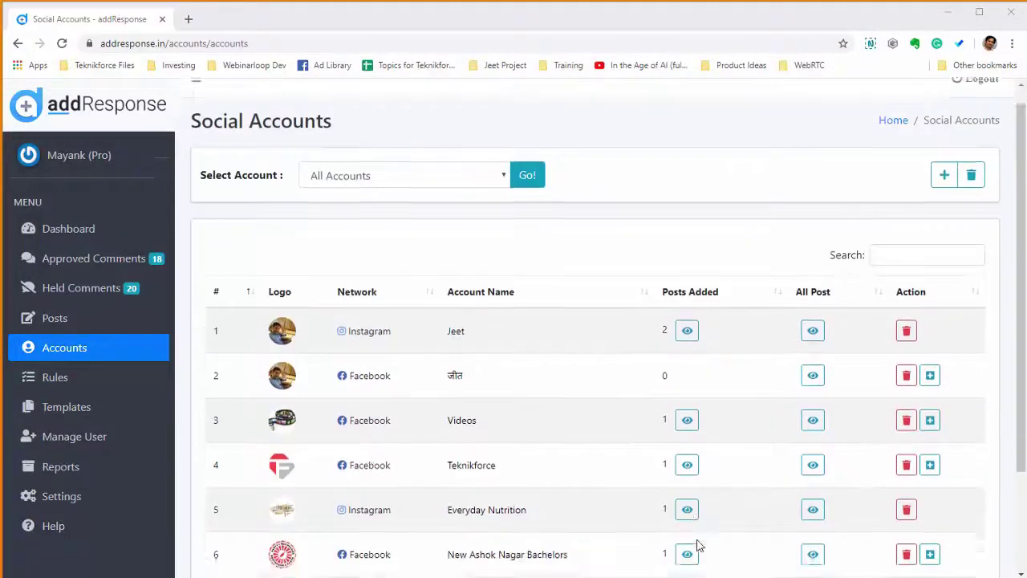
scroll(618, 530, "up", 3)
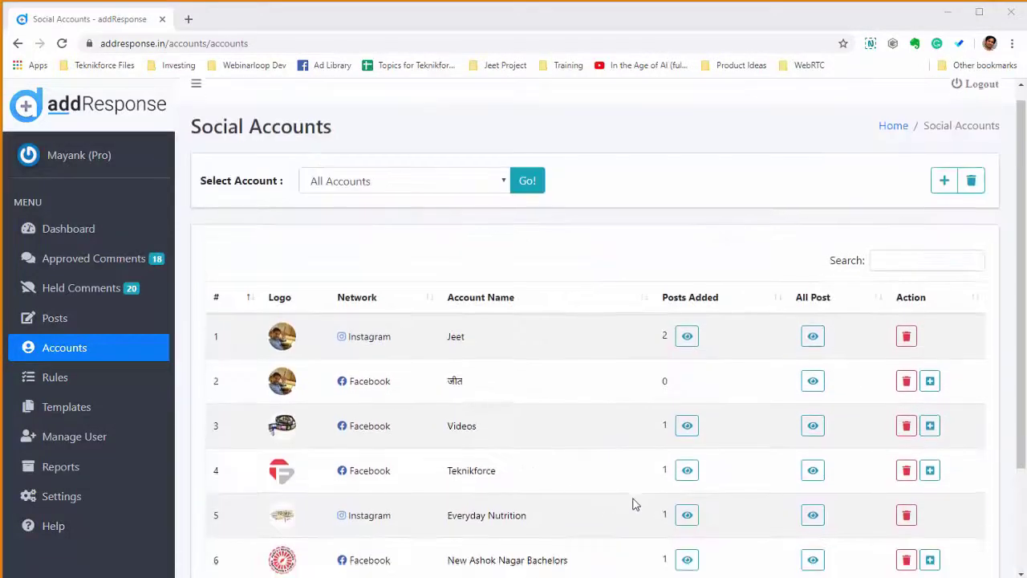
left_click(944, 194)
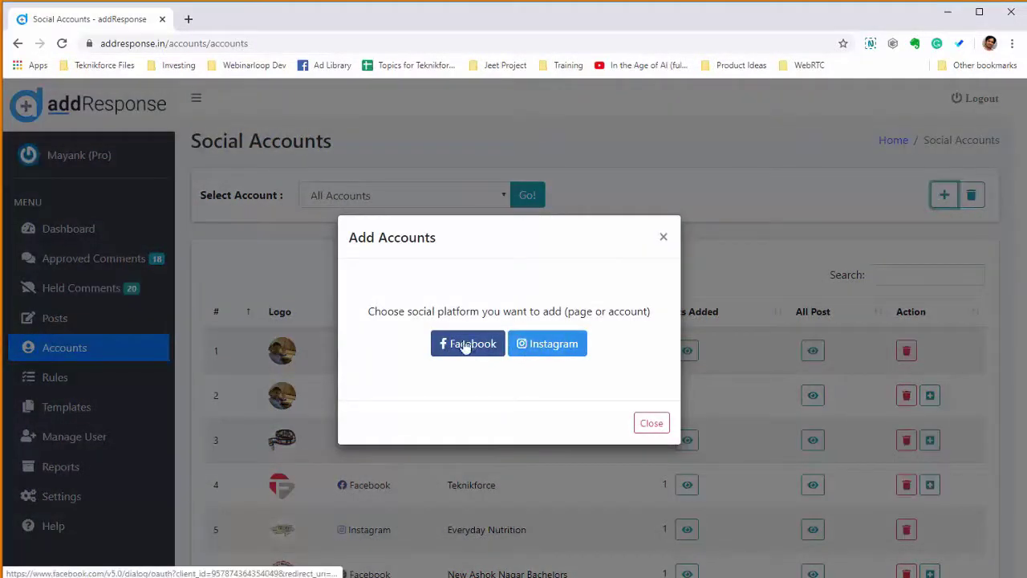
left_click(476, 346)
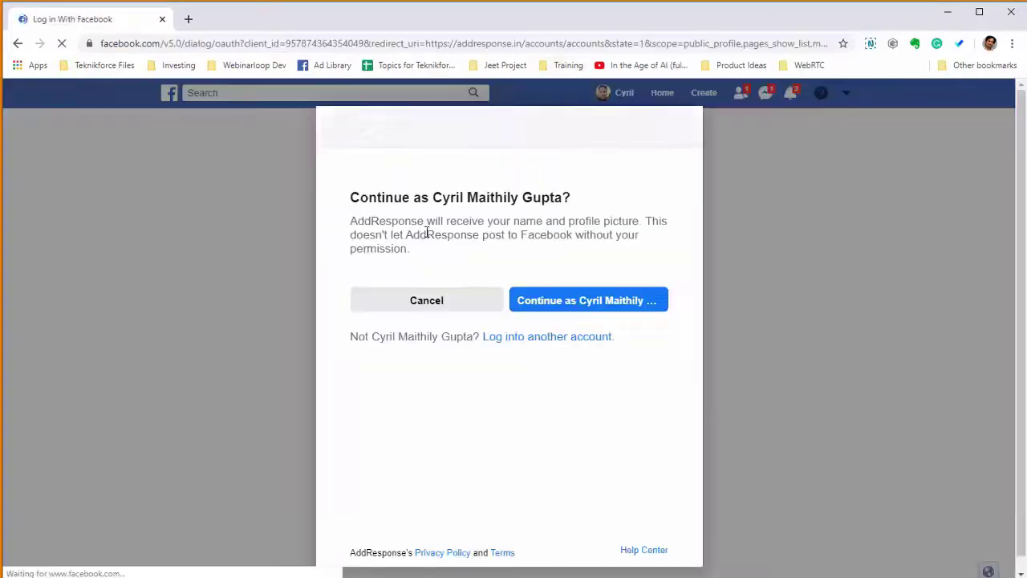
left_click(573, 303)
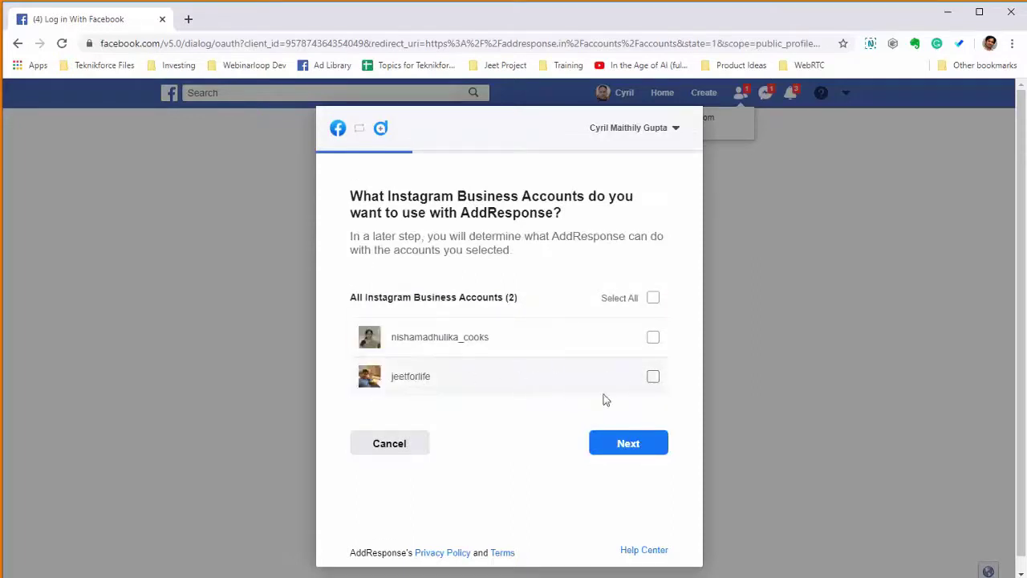
left_click(383, 452)
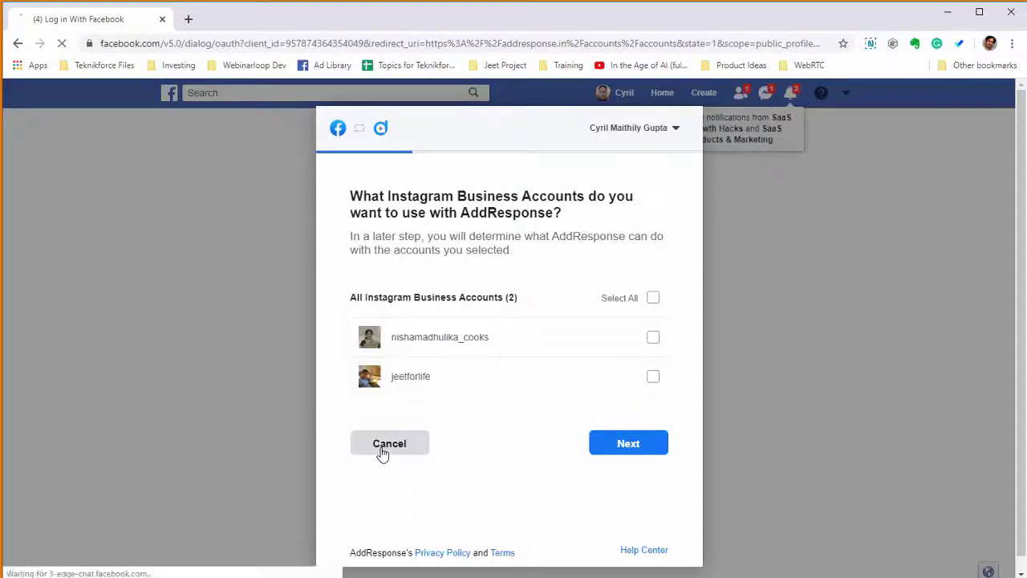
left_click(17, 45)
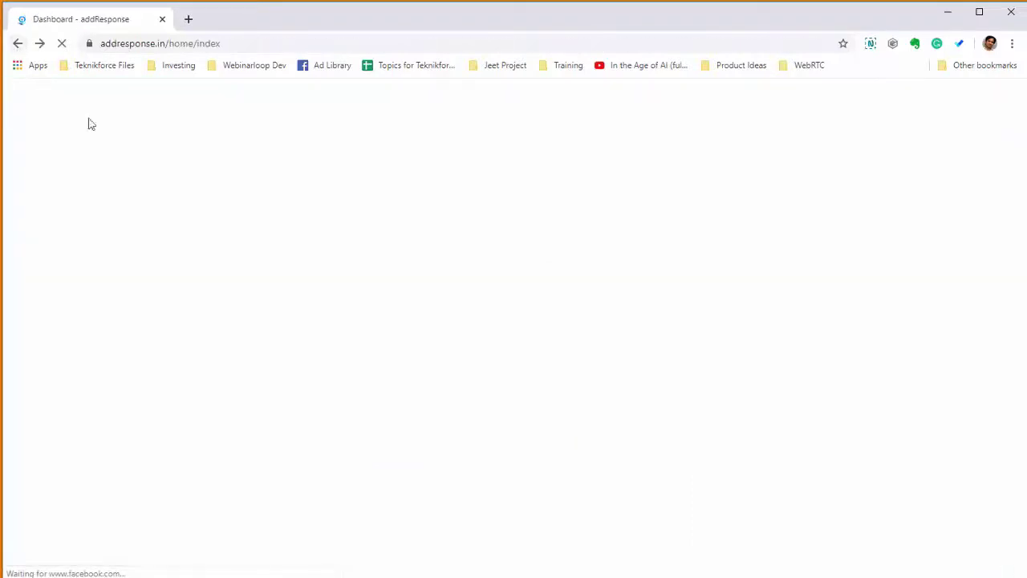
- Go back to the social accounts page and examine the full list of connected accounts
scroll(327, 383, "down", 1)
scroll(327, 383, "down", 2)
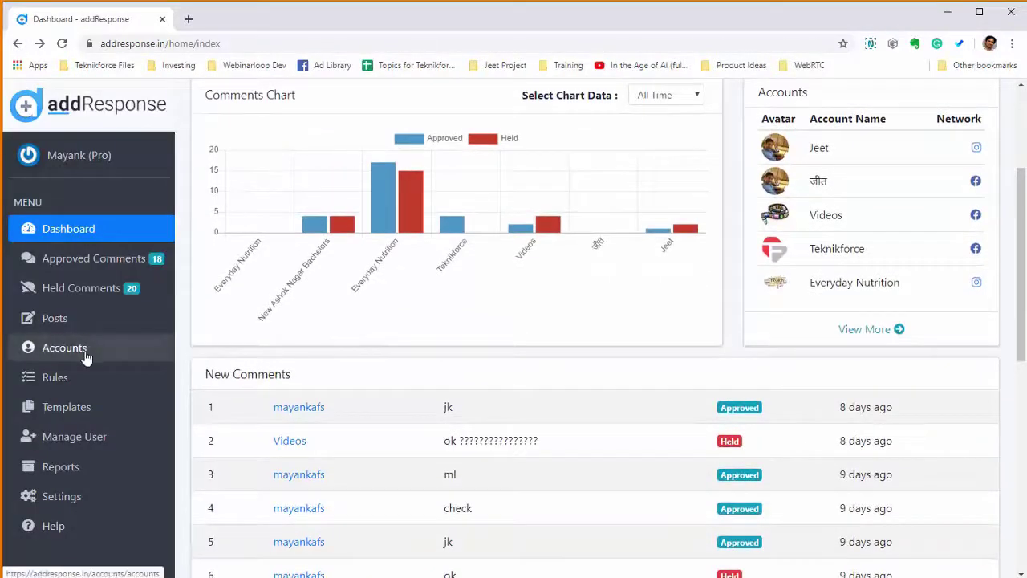
left_click(85, 351)
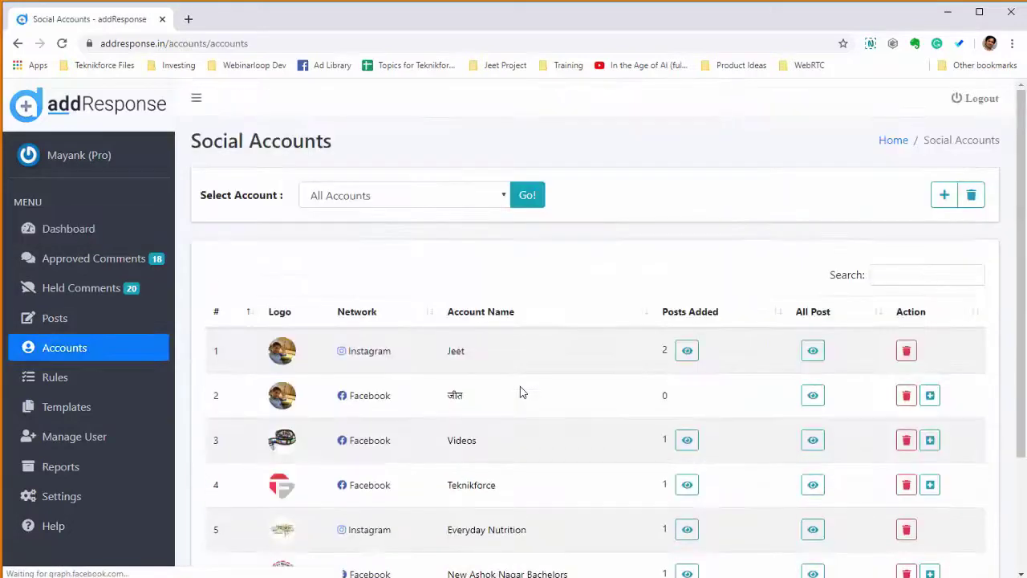
scroll(520, 393, "down", 2)
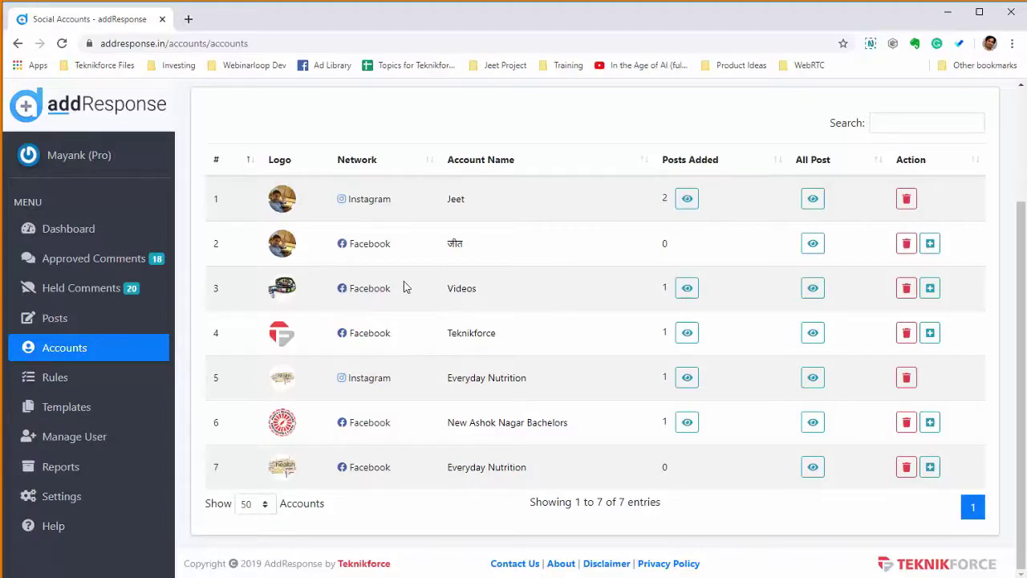
- Open the posts page and look through the posts already added from all accounts
left_click(79, 327)
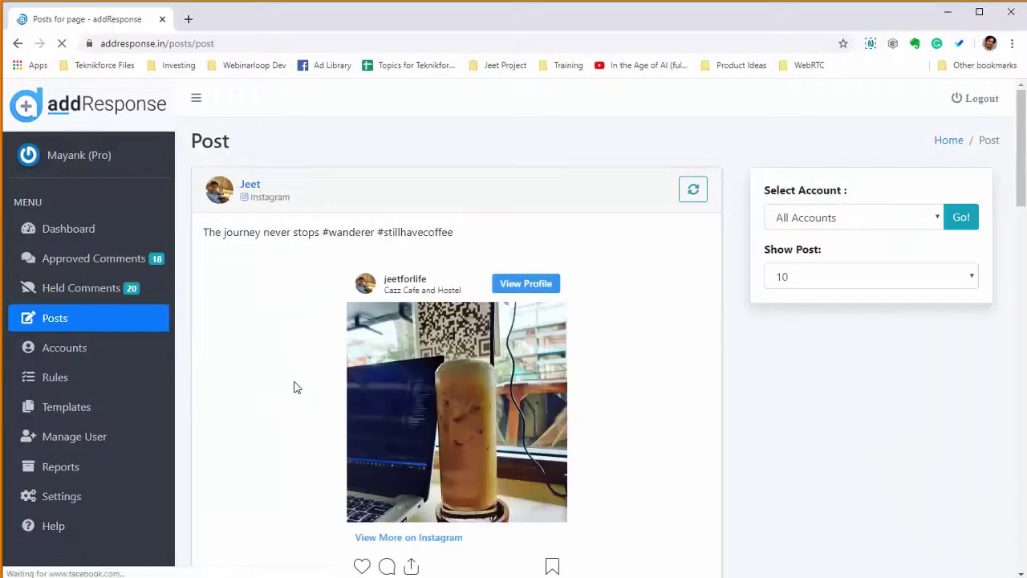
scroll(356, 424, "down", 12)
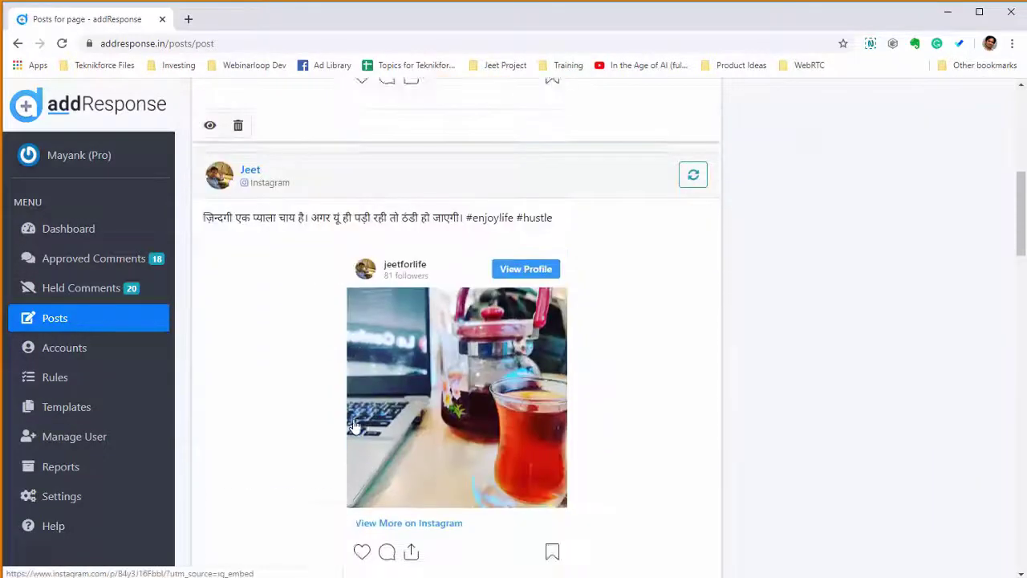
scroll(355, 424, "down", 15)
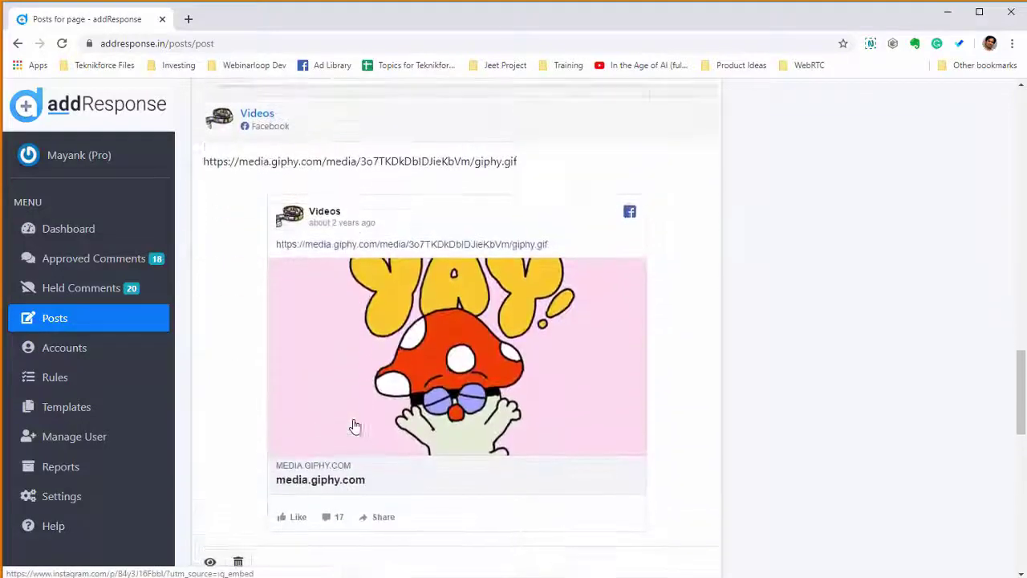
scroll(355, 424, "down", 3)
scroll(356, 425, "up", 20)
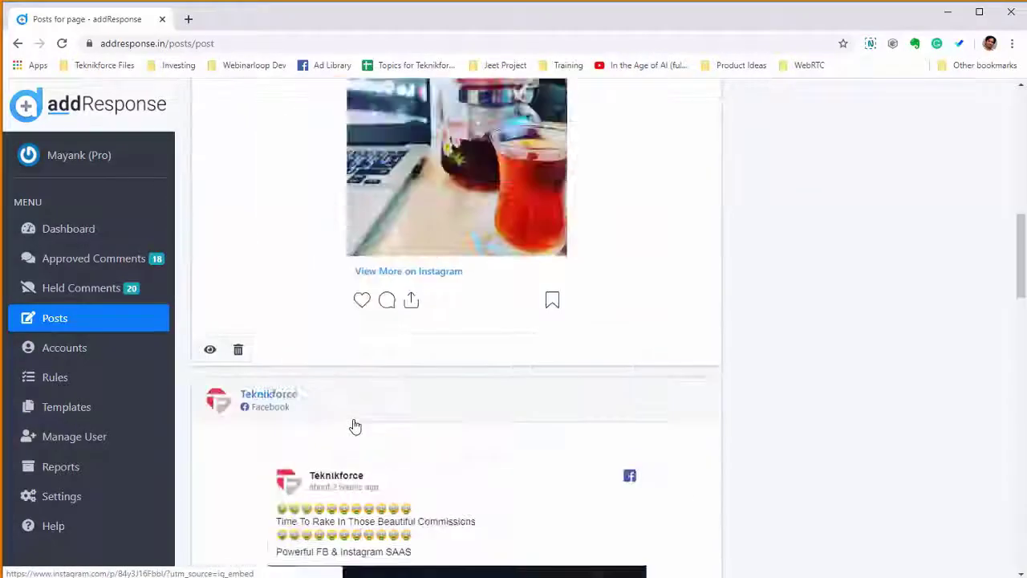
- Return to the social accounts list and open all posts of the Videos Facebook account
key("alt+Left")
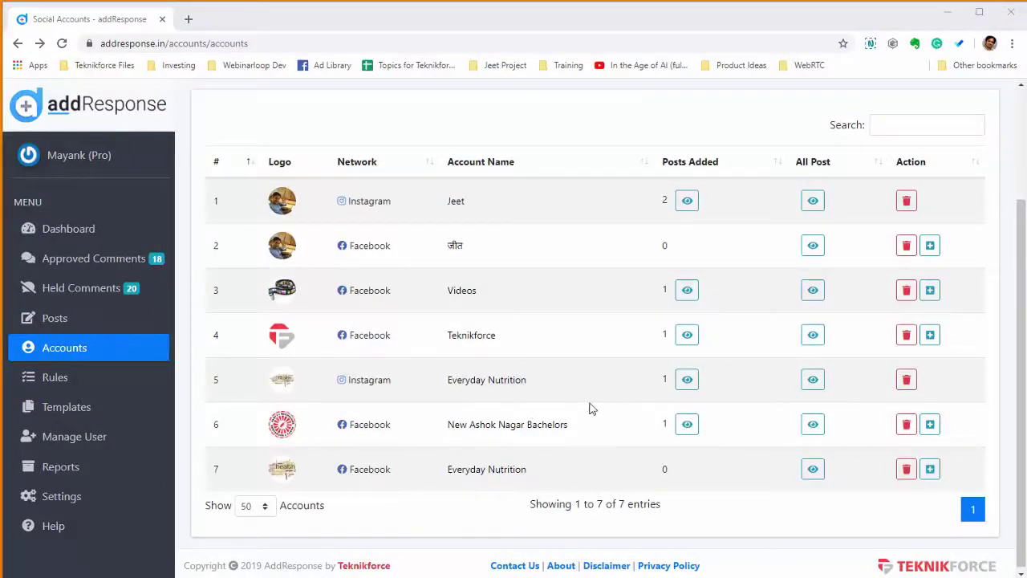
scroll(441, 339, "up", 2)
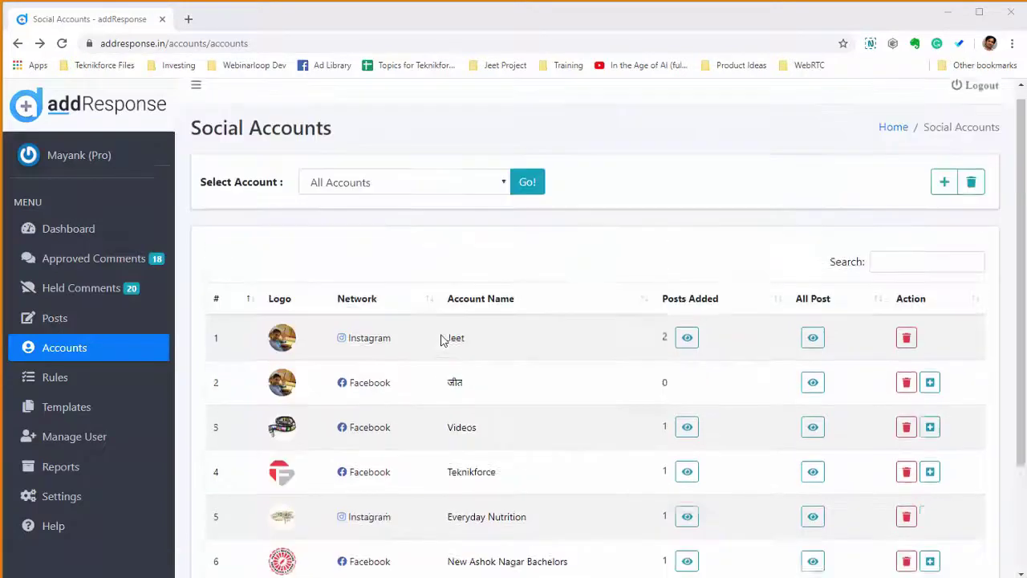
scroll(442, 340, "down", 2)
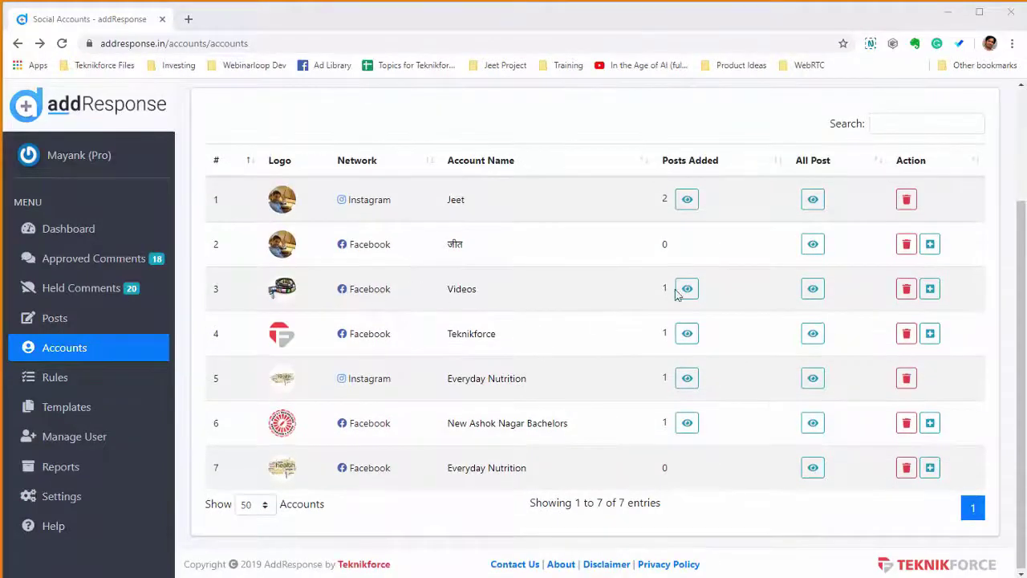
left_click(813, 289)
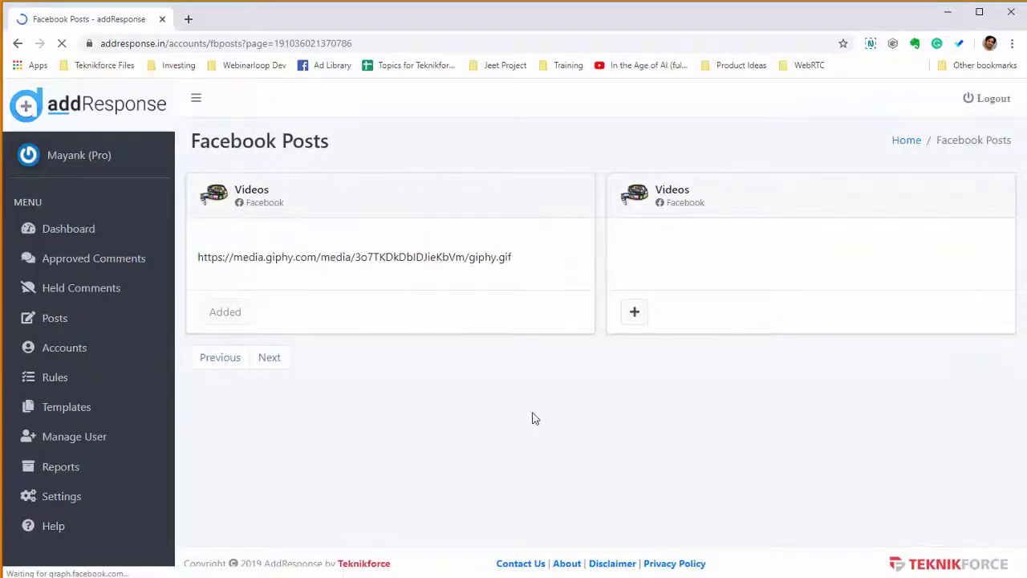
- Add the film reel image post of the Videos Facebook page to the managed posts
right_click(532, 415)
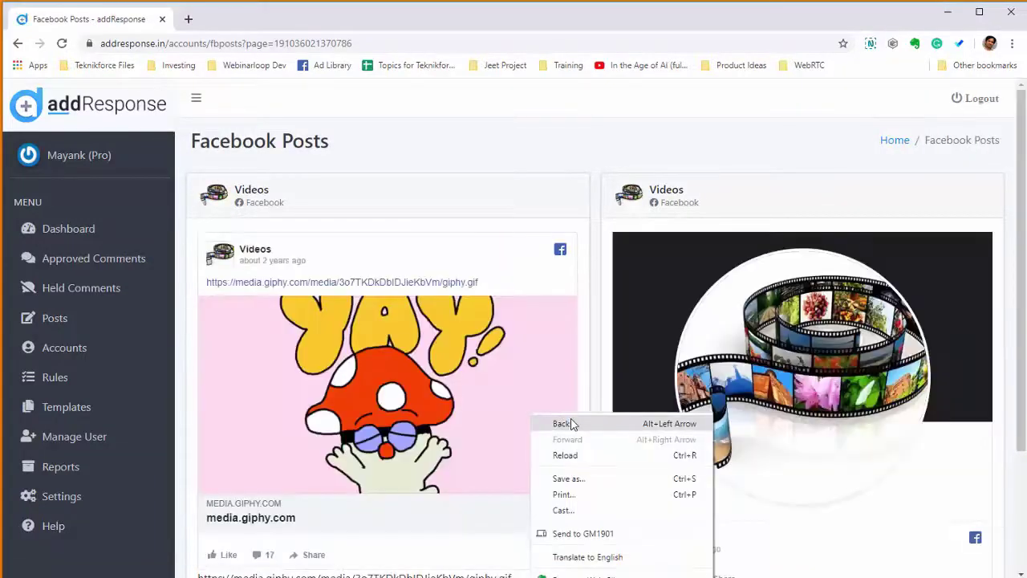
left_click(593, 362)
scroll(594, 362, "down", 2)
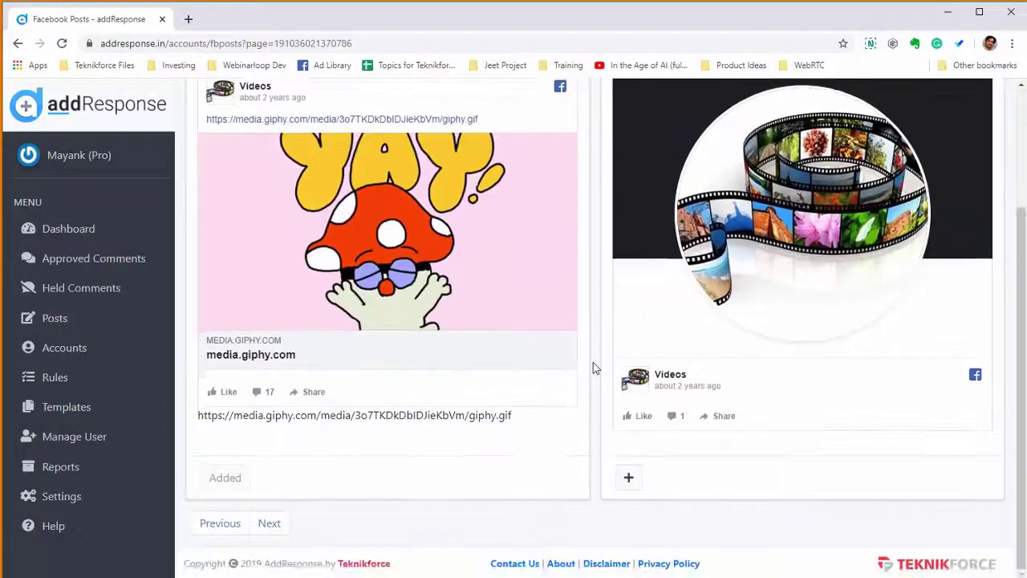
scroll(593, 362, "up", 2)
scroll(603, 448, "down", 1)
scroll(604, 448, "down", 2)
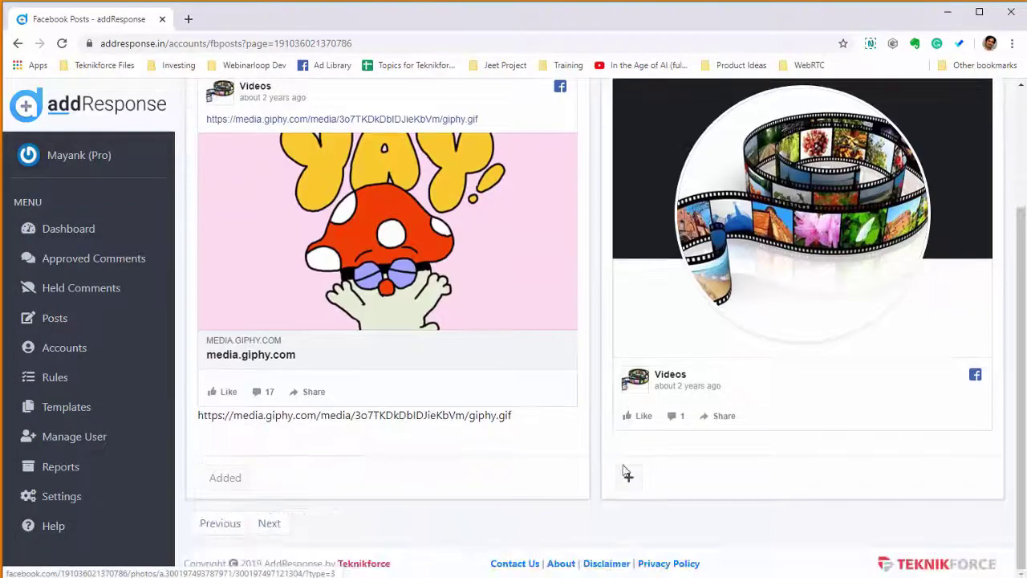
left_click(626, 480)
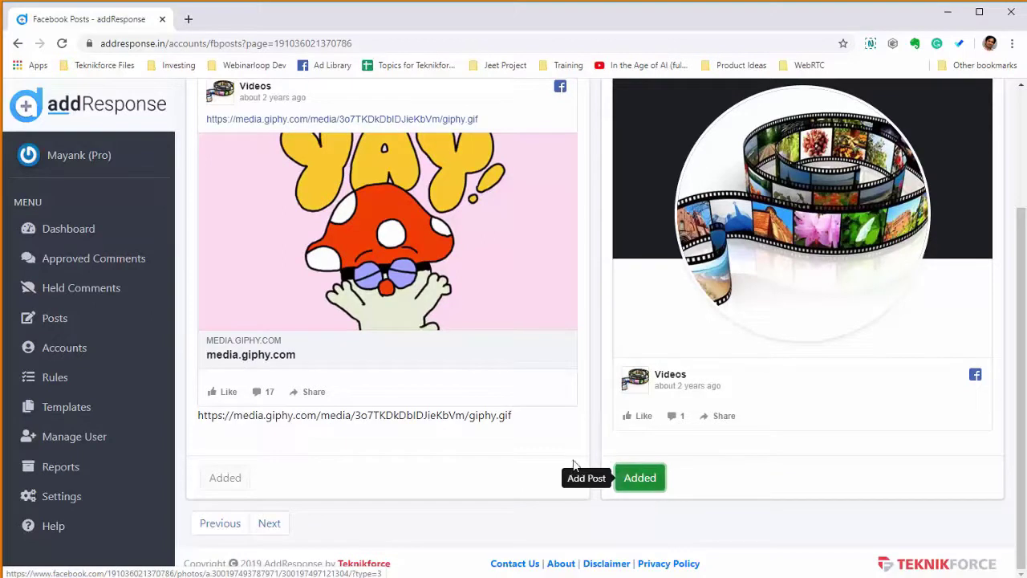
- Open the posts page and examine the newly added Videos post and its options above the other posts
left_click(85, 321)
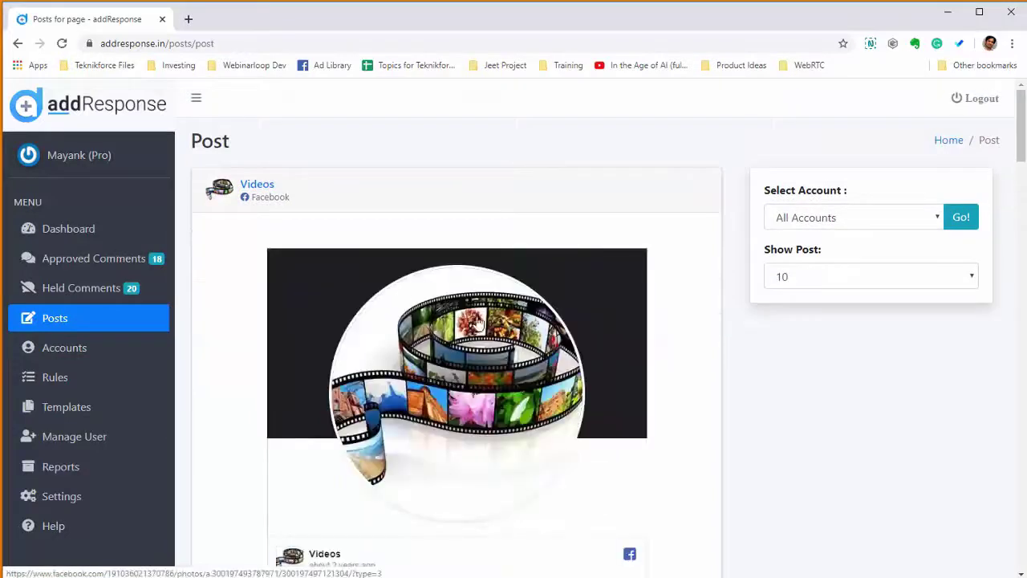
scroll(513, 413, "down", 3)
scroll(518, 412, "up", 1)
scroll(518, 411, "down", 2)
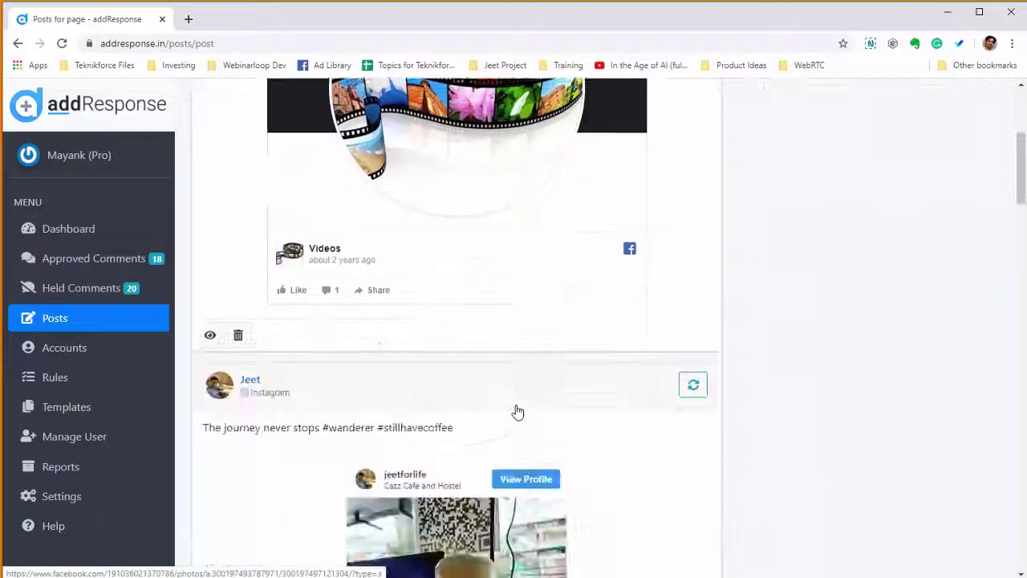
scroll(516, 412, "up", 4)
scroll(519, 413, "down", 2)
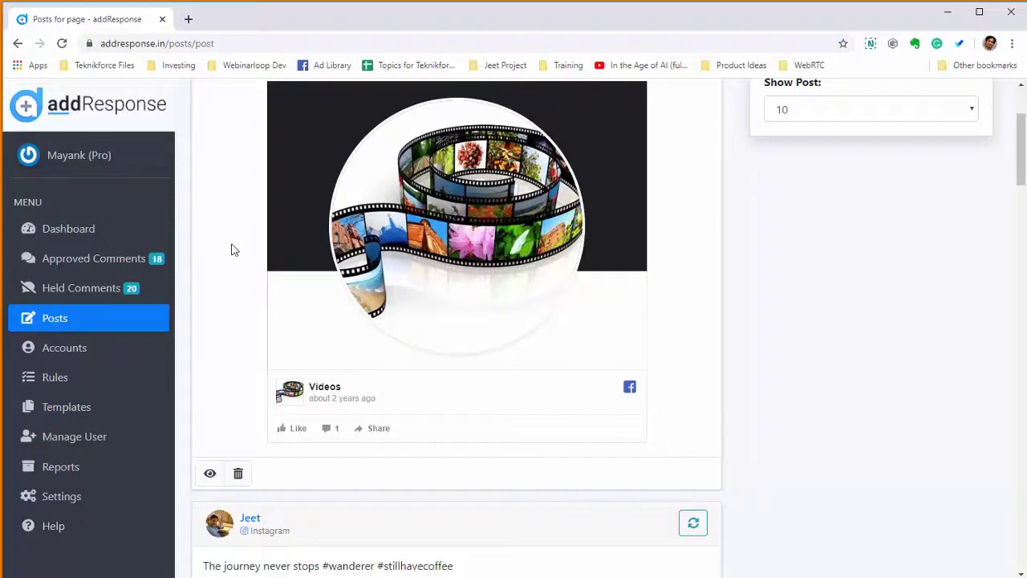
scroll(247, 444, "up", 2)
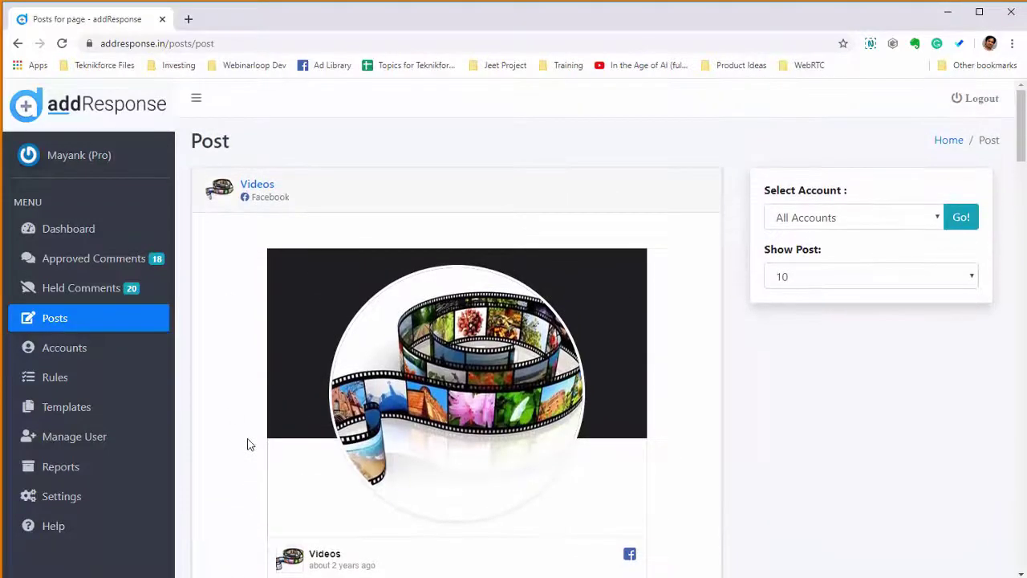
scroll(247, 444, "down", 6)
scroll(247, 444, "up", 2)
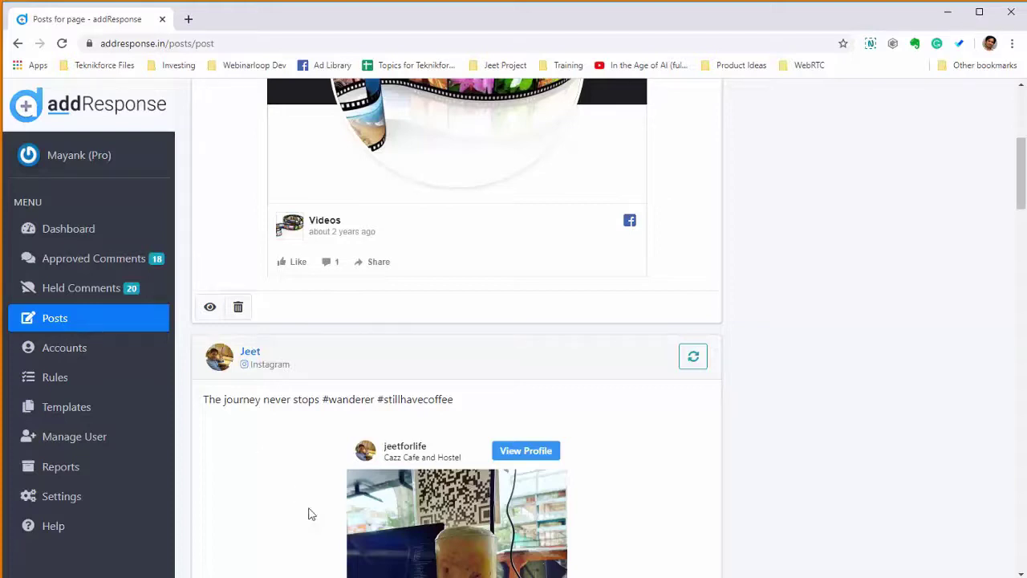
scroll(313, 518, "up", 3)
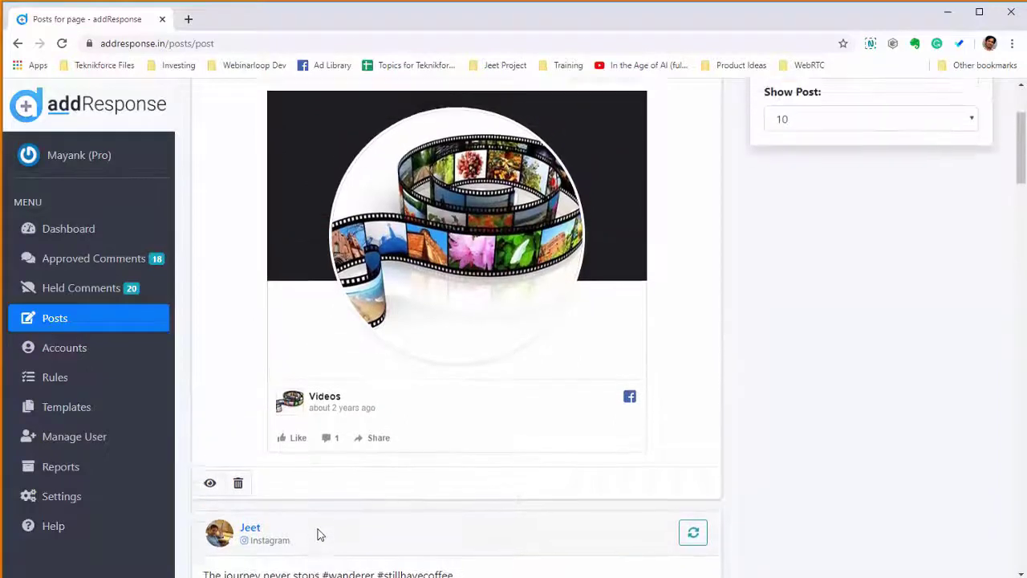